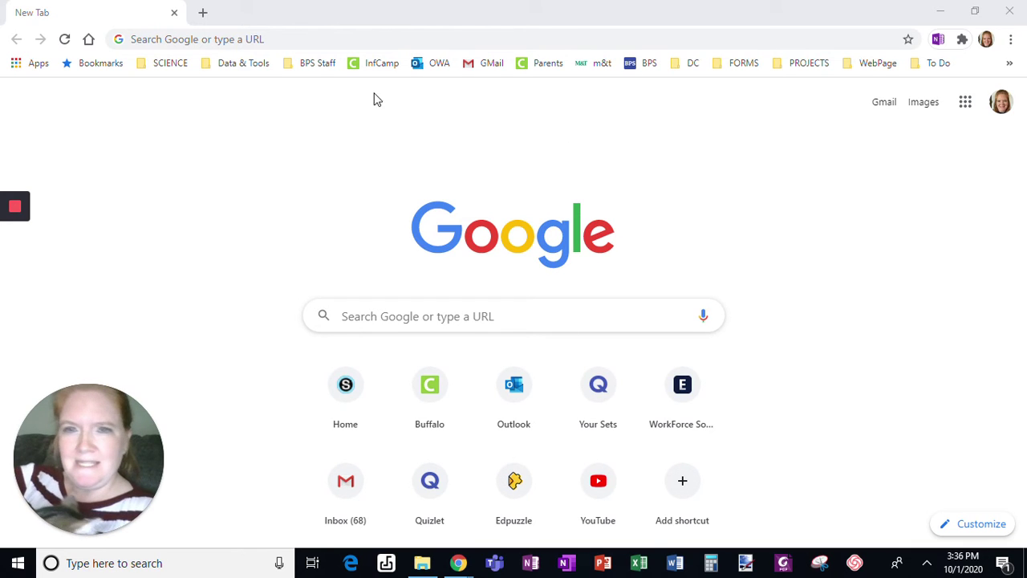
Search Google for 'chrome' and go to the Chrome Web Store.
click(237, 46)
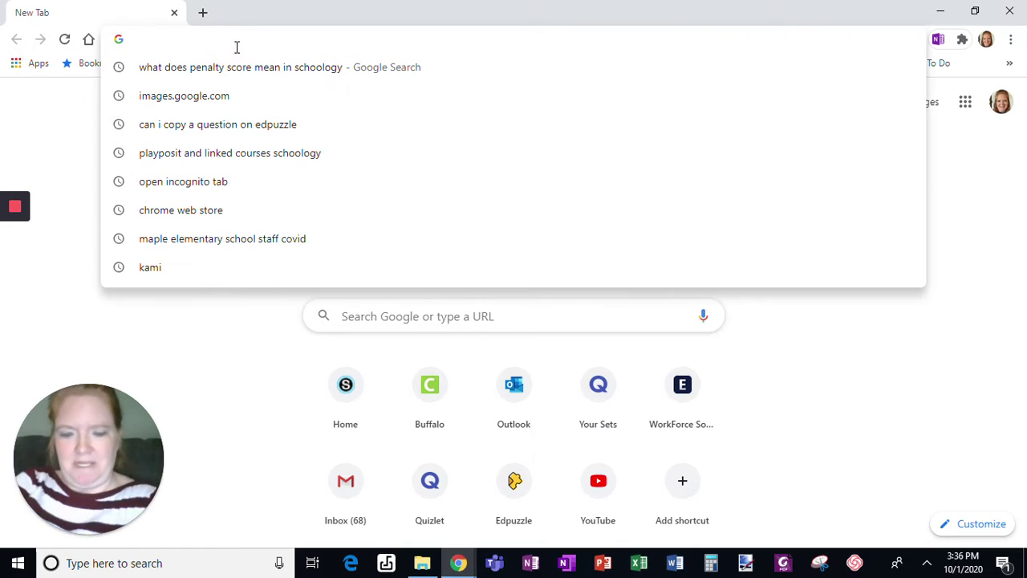
text(chrome)
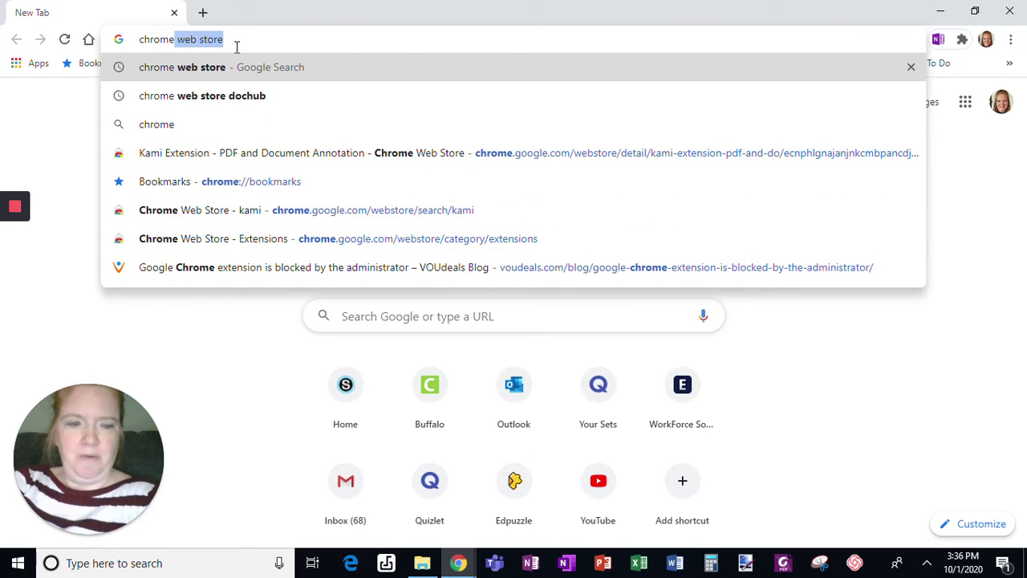
key(Return)
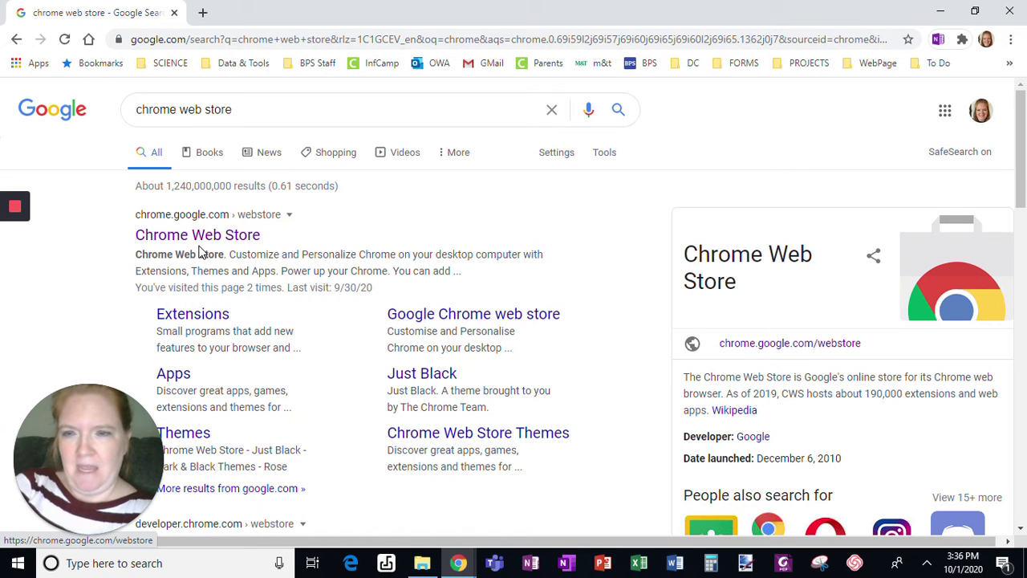
click(200, 251)
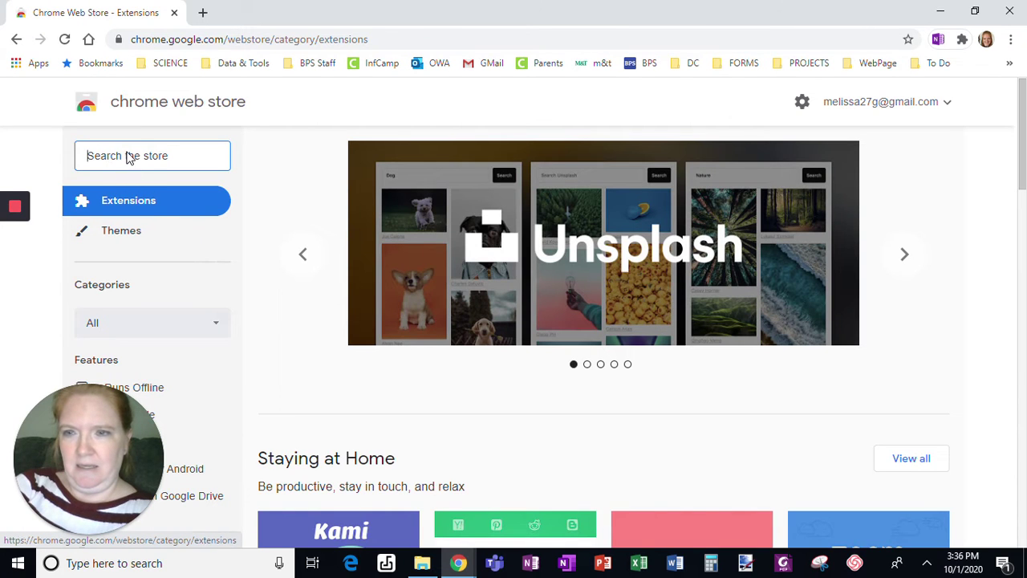
Search the store for 'kami' and open the Kami Extension - PDF and Document Annotation listing.
click(126, 155)
text(kami)
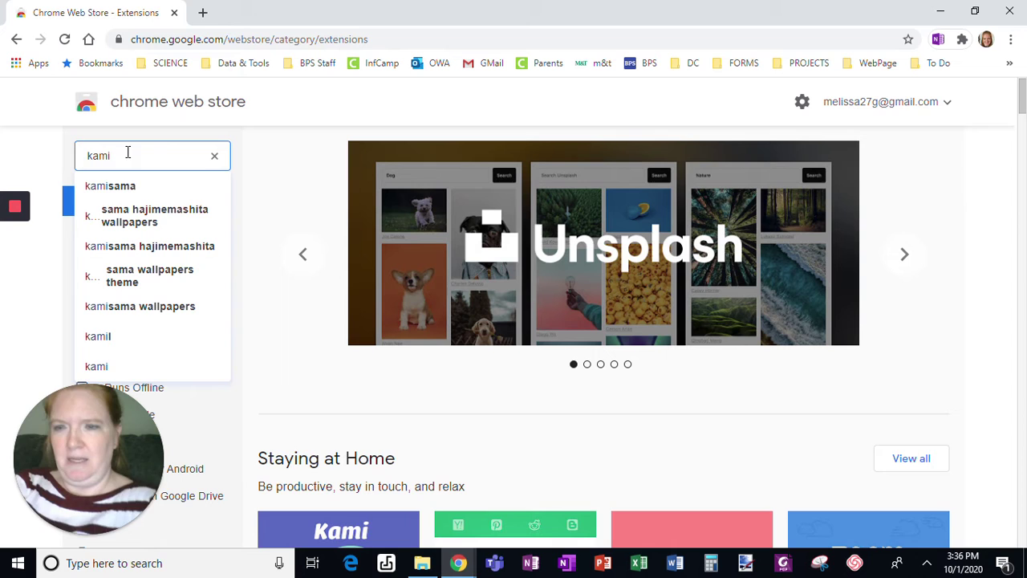
click(107, 369)
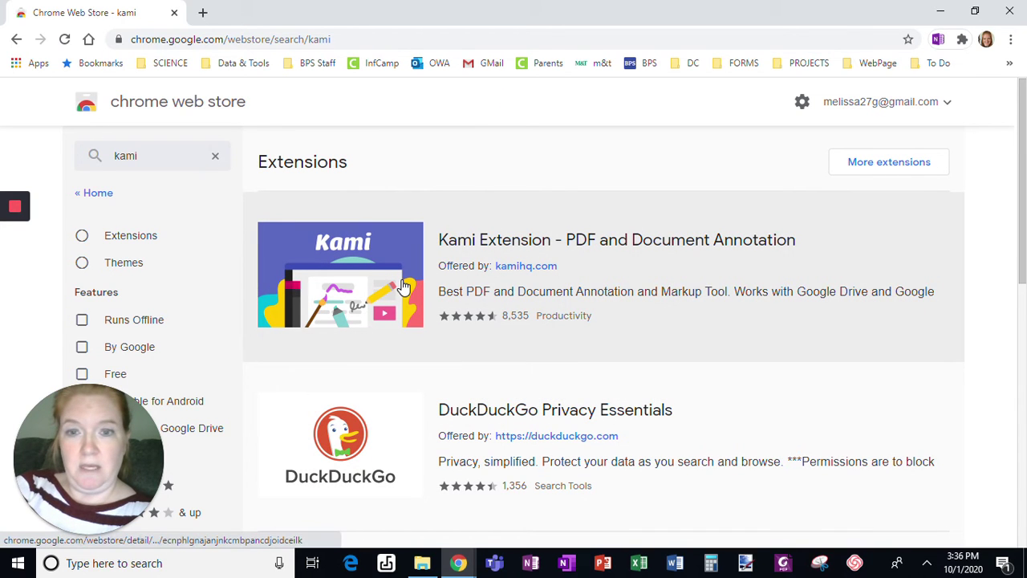
click(403, 287)
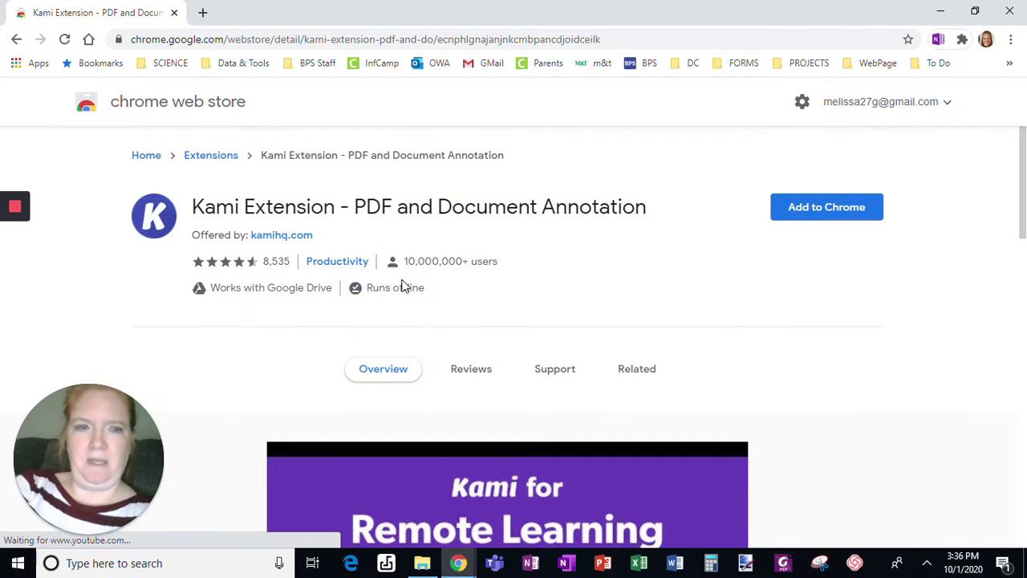
Add the Kami extension to Chrome and confirm the installation.
click(816, 208)
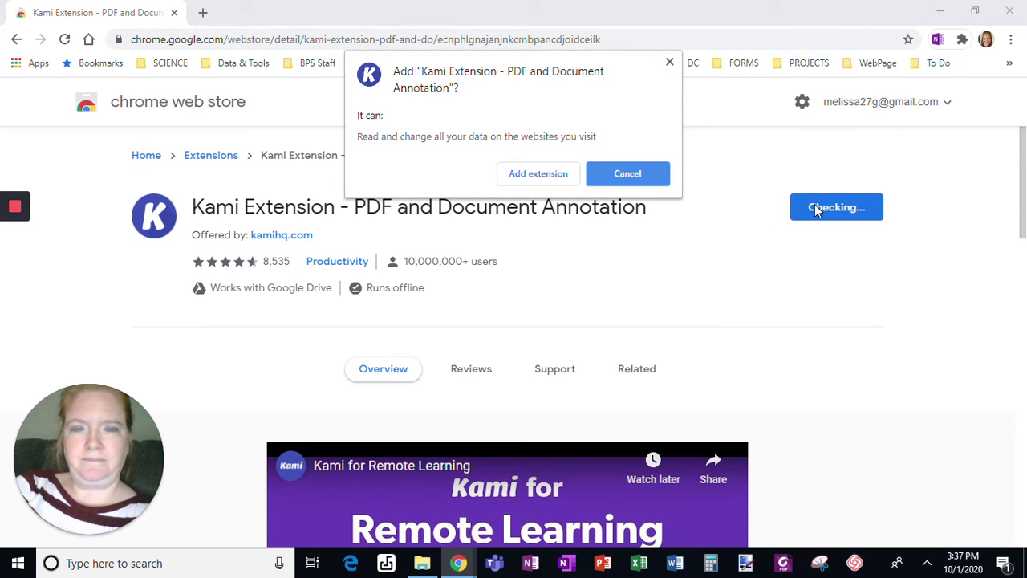
click(538, 174)
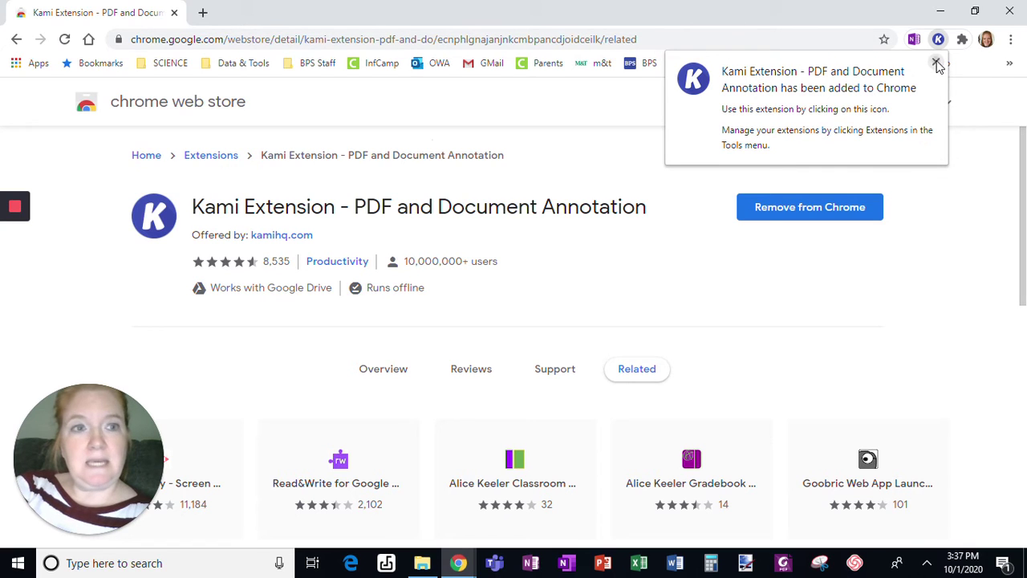
Pin Kami to the Chrome toolbar and launch it from its icon.
click(936, 63)
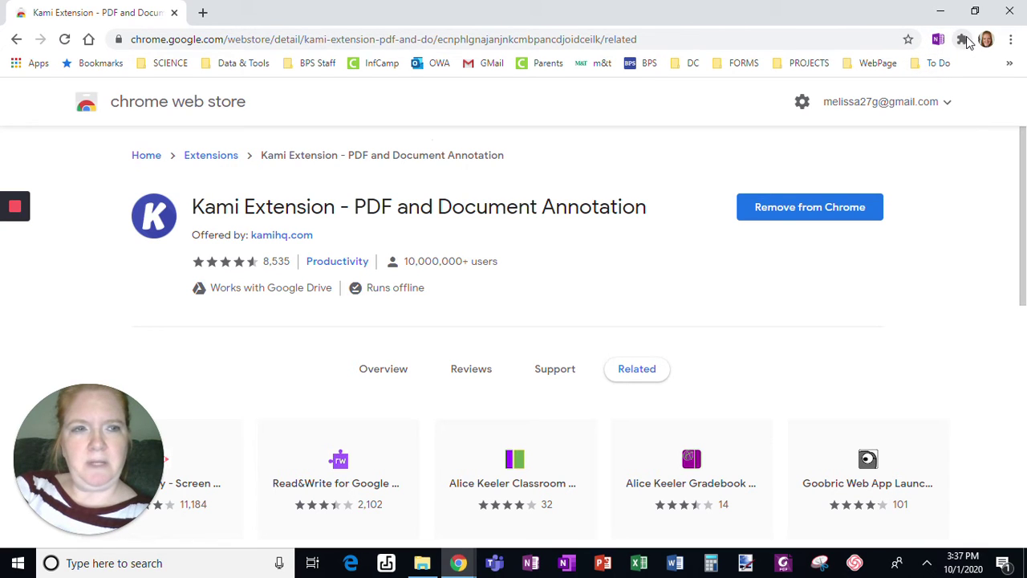
click(963, 40)
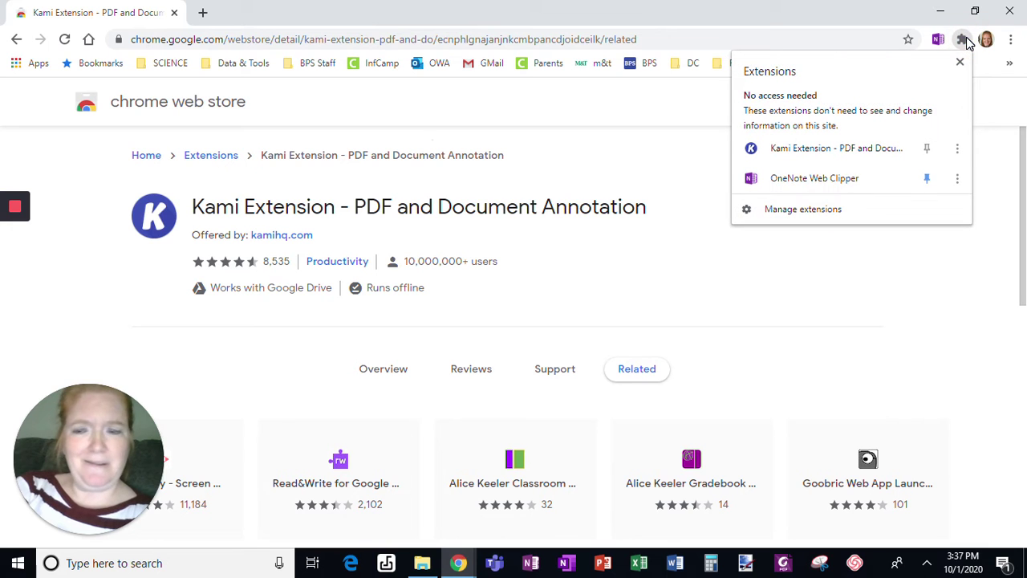
click(927, 151)
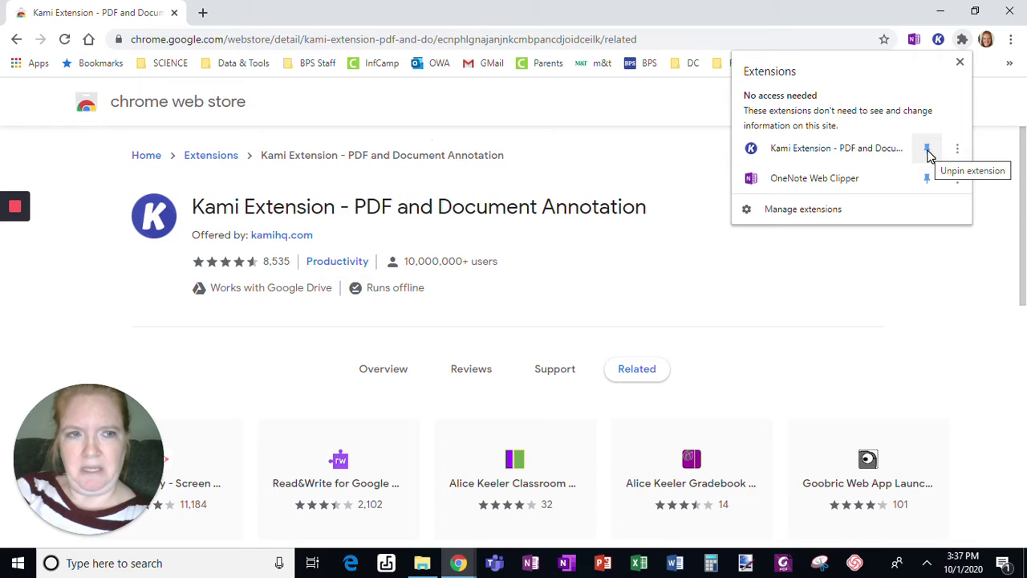
click(961, 62)
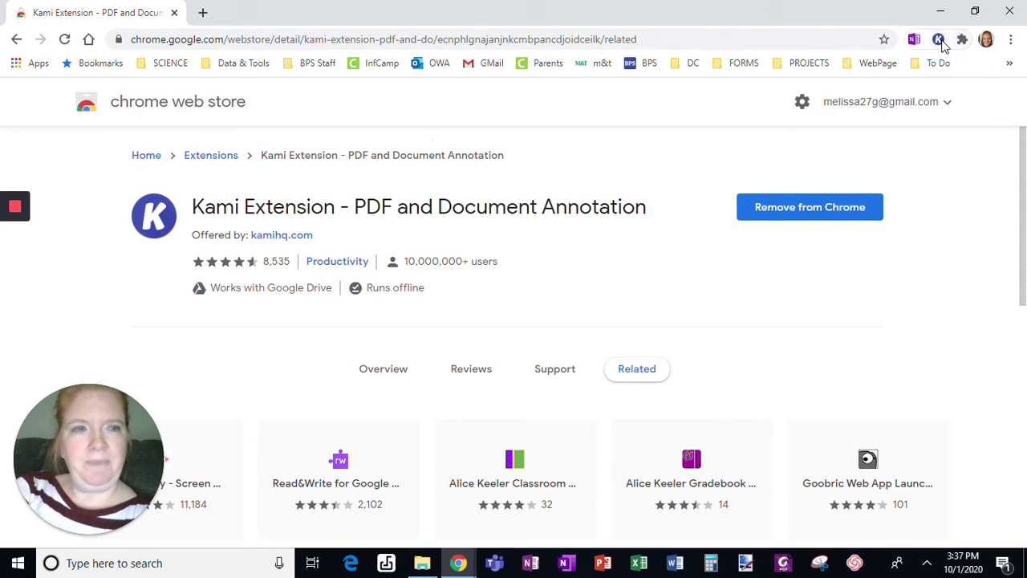
click(939, 40)
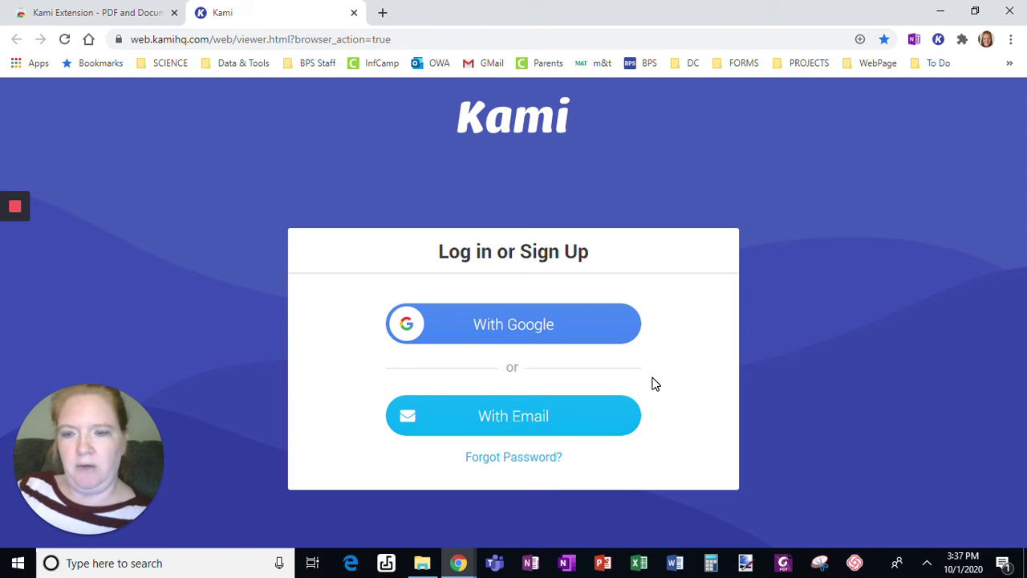
click(488, 323)
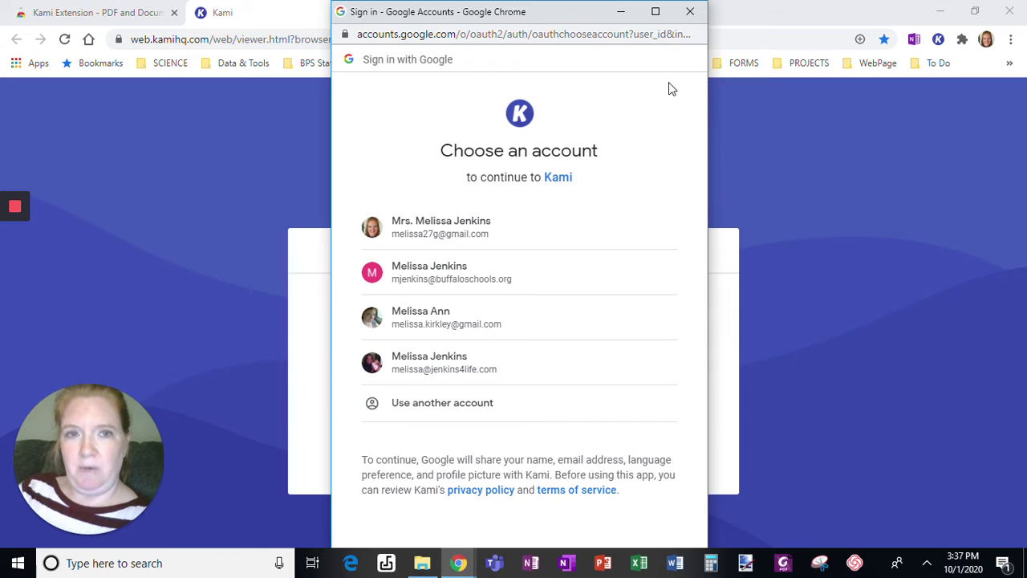
click(690, 11)
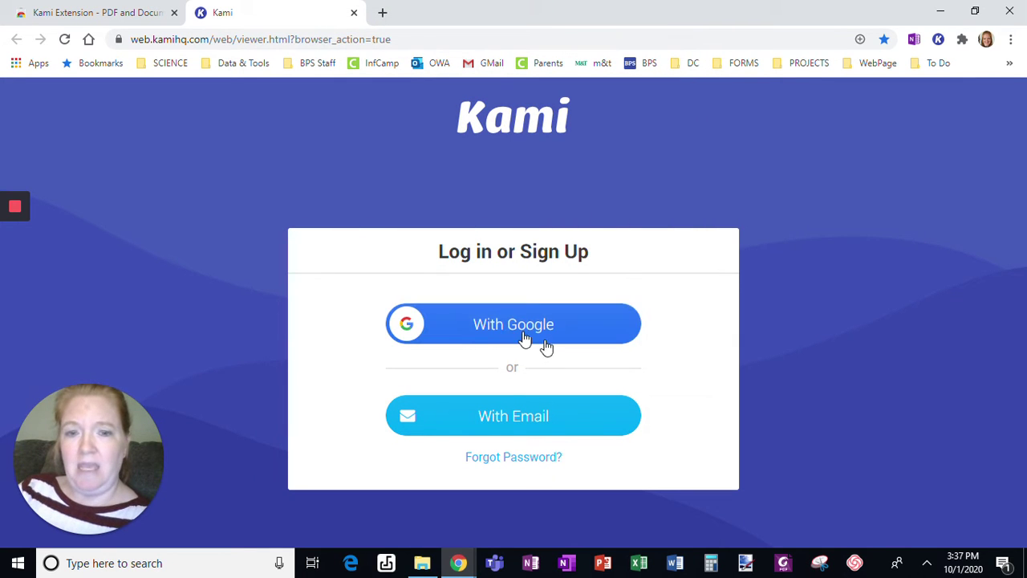
Sign up with the student's email address and password, then enter the student's full name.
click(497, 421)
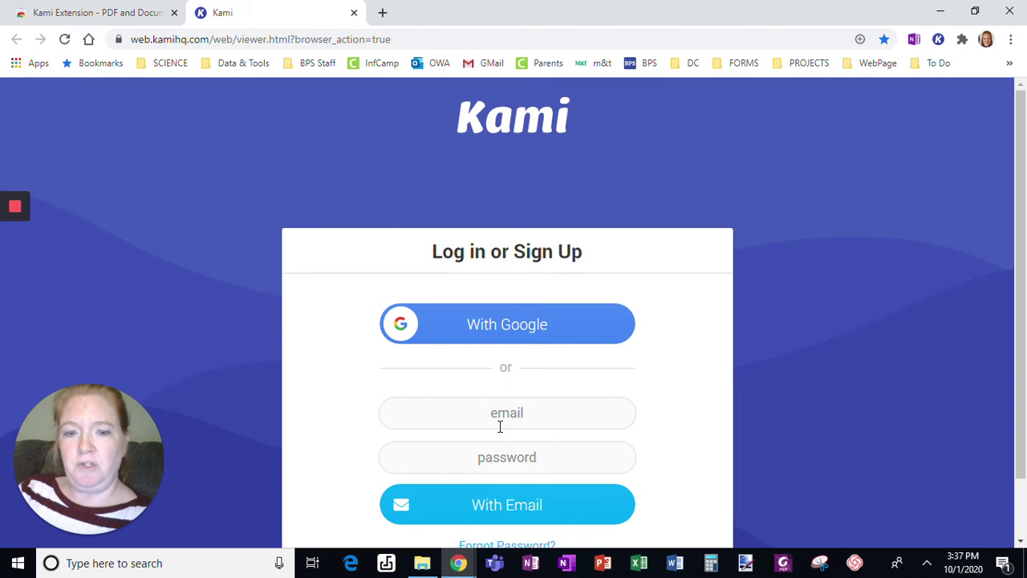
click(514, 419)
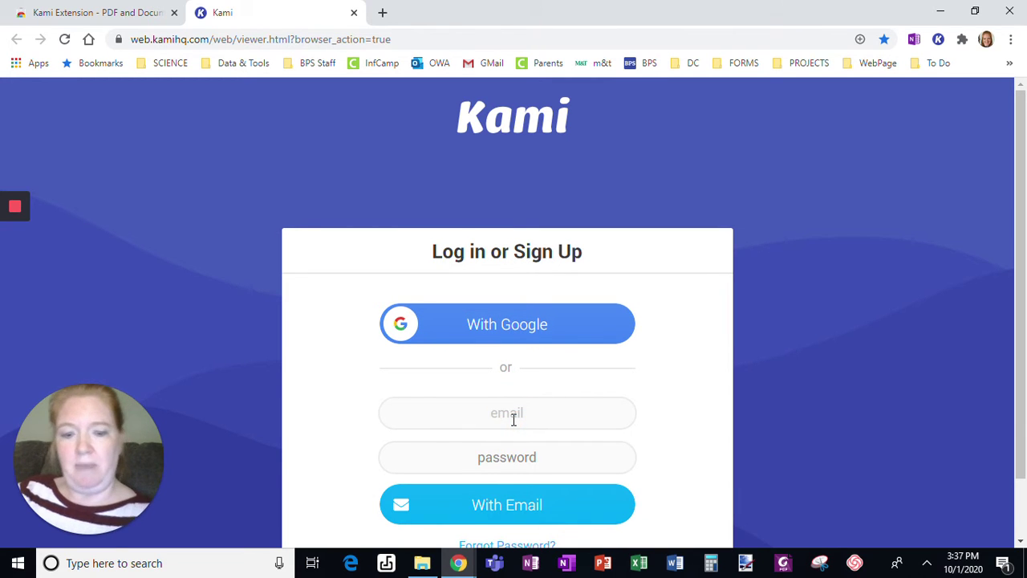
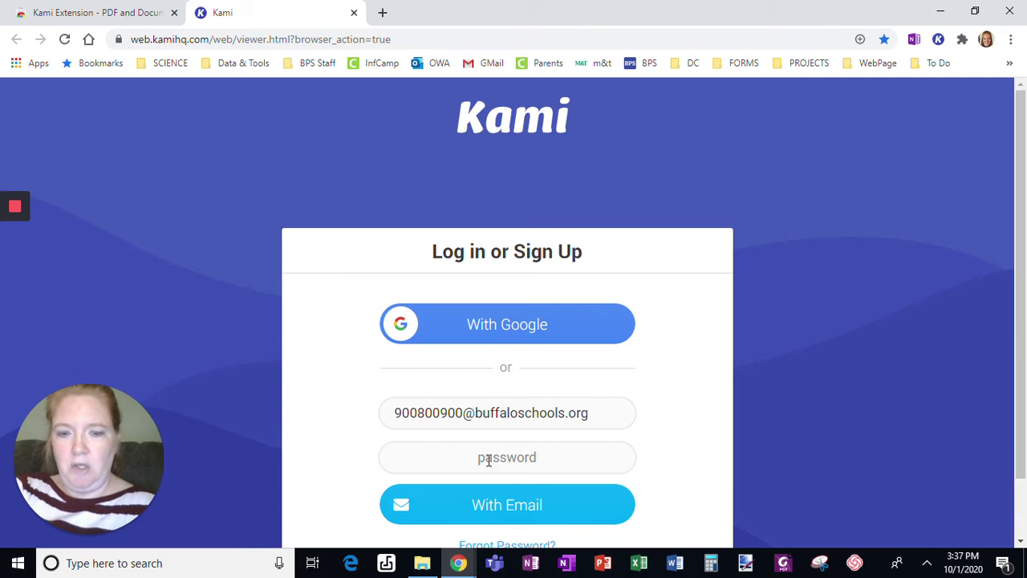
click(489, 460)
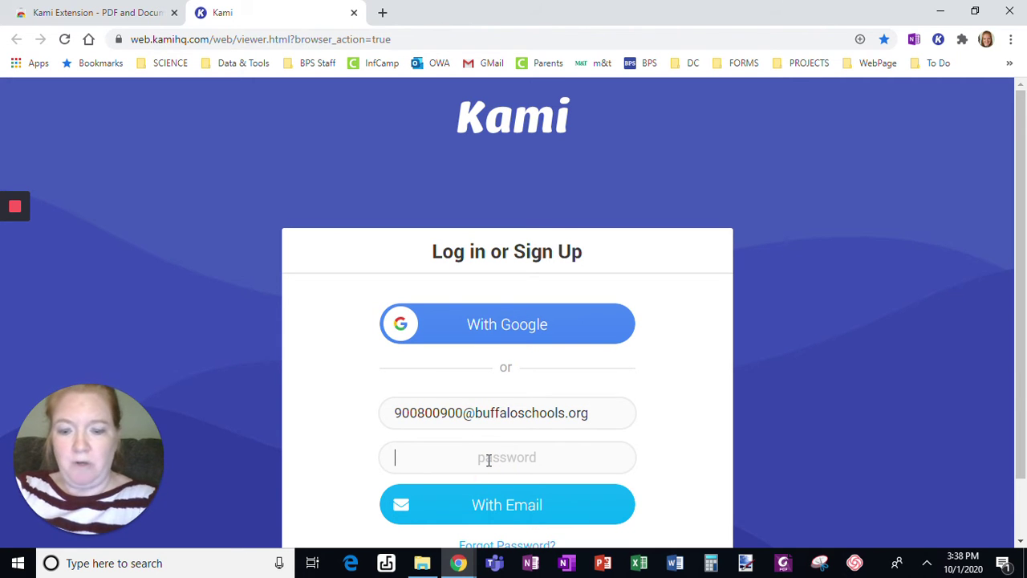
text(•)
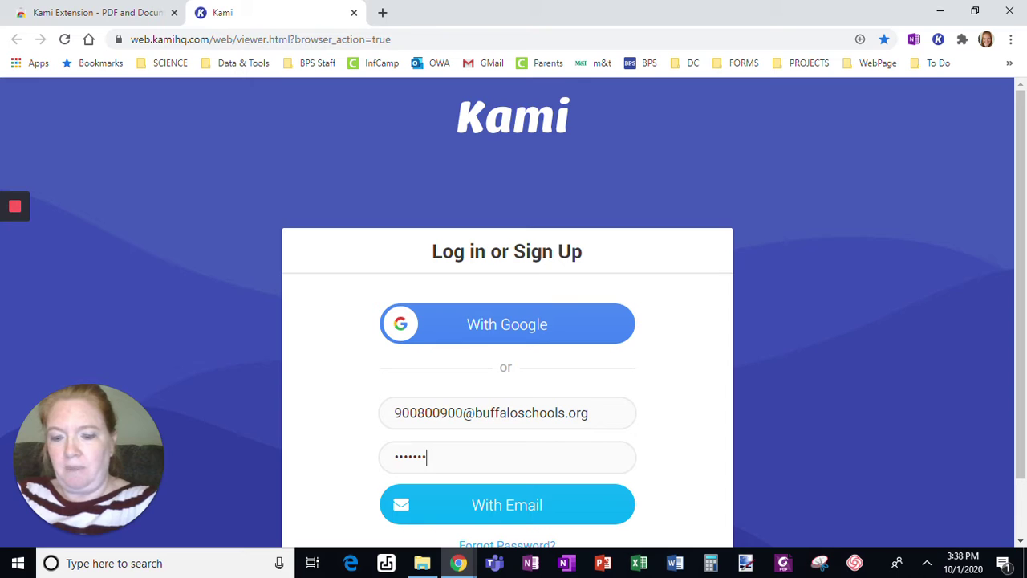
click(494, 514)
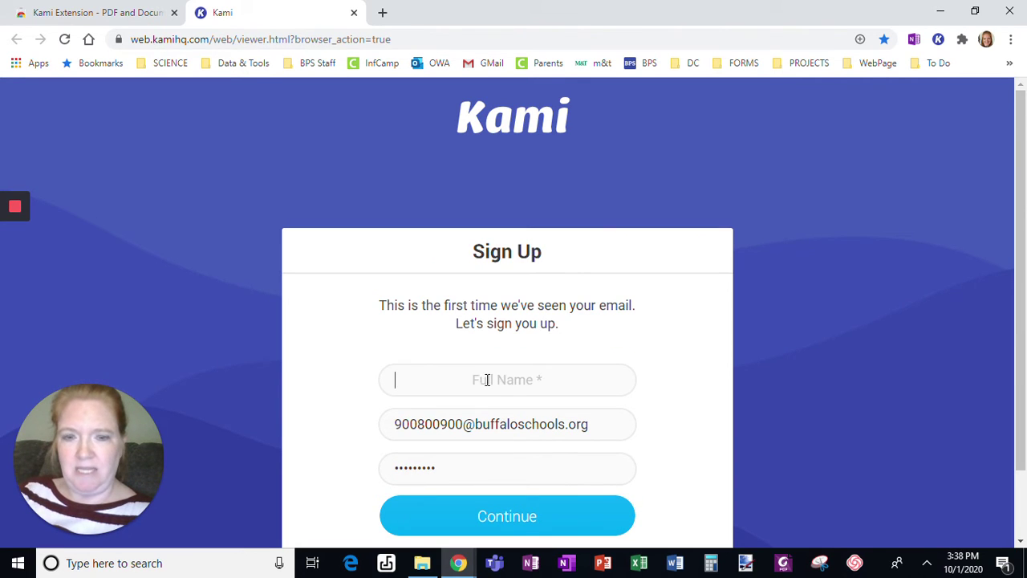
click(487, 379)
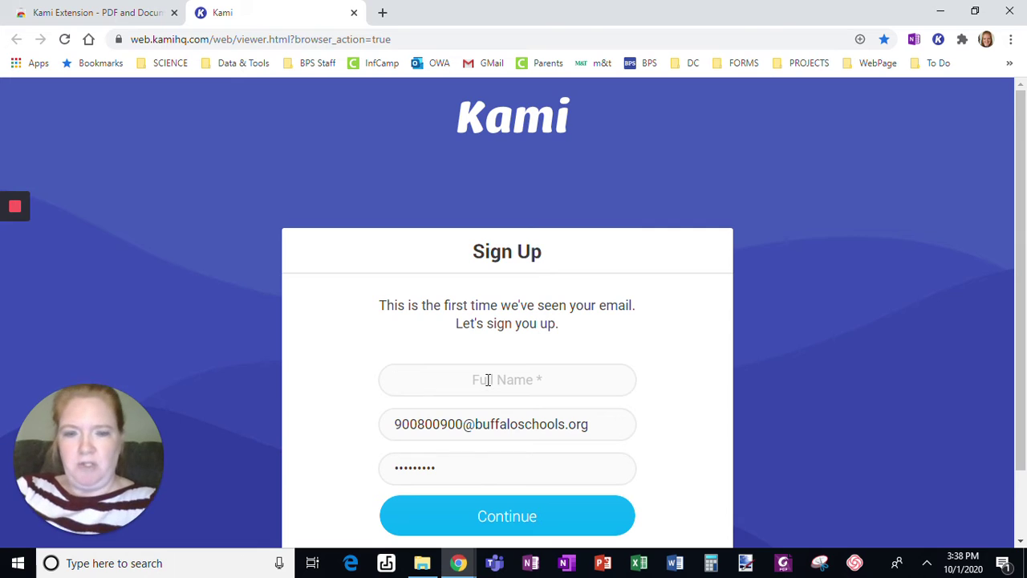
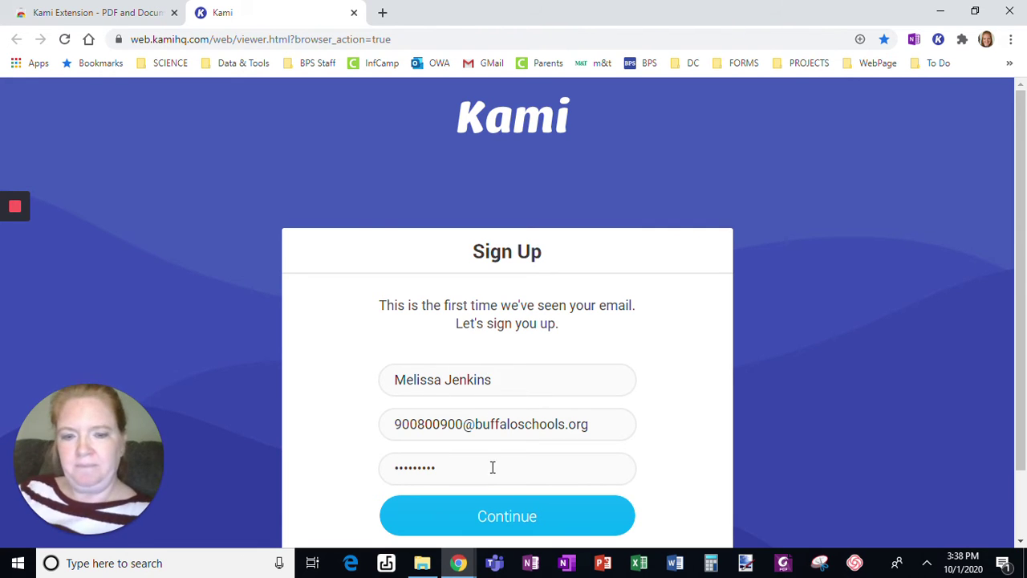
Submit the details, choose K-12 School with the Student role, and finish sign-up.
click(496, 518)
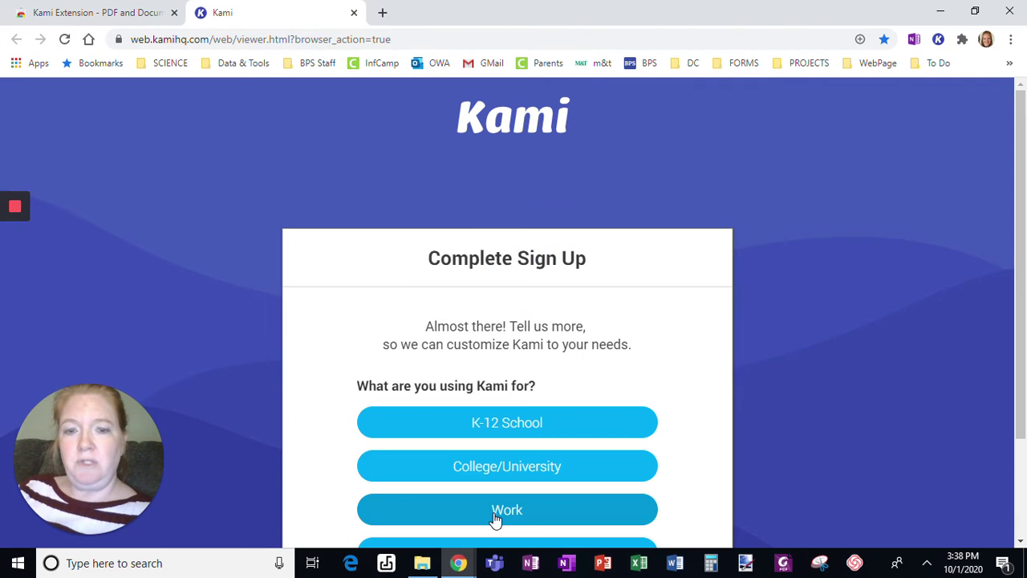
drag(1023, 190, 1019, 285)
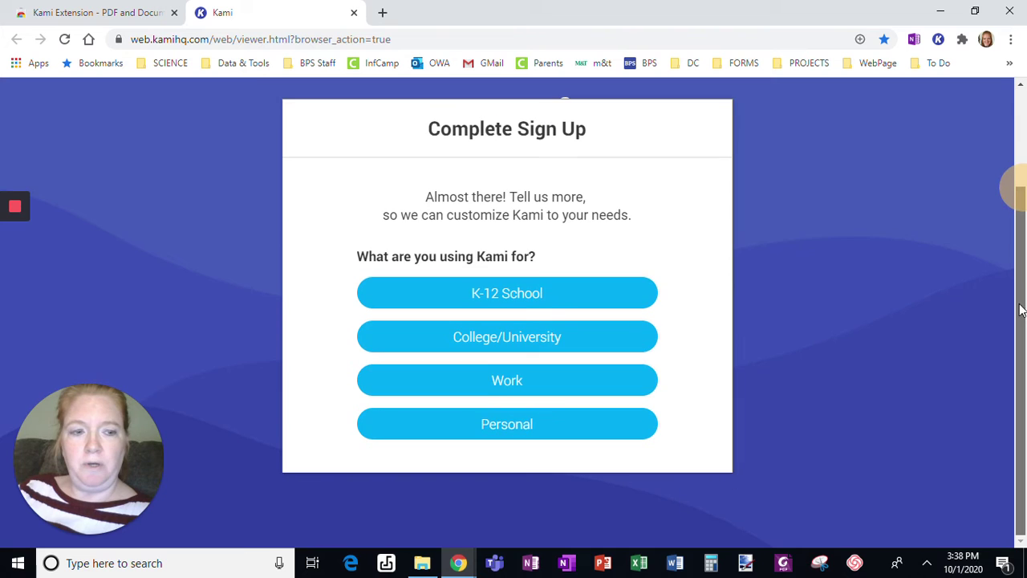
click(473, 295)
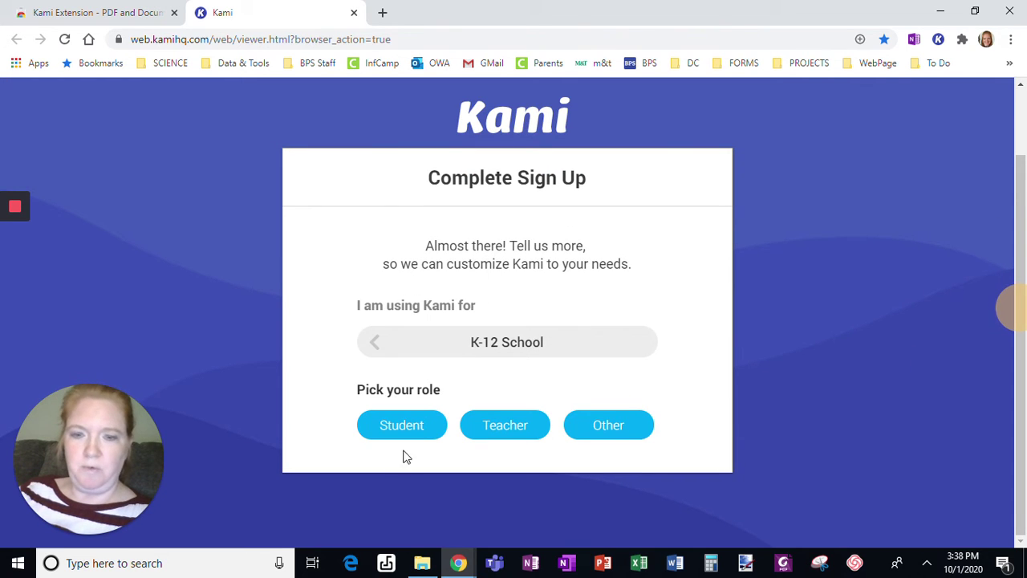
click(401, 425)
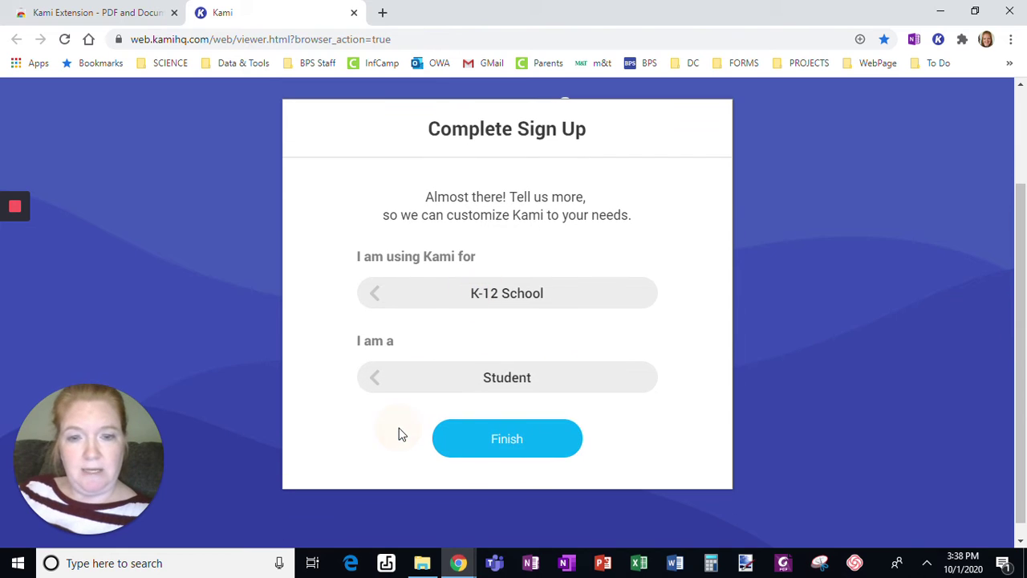
click(557, 445)
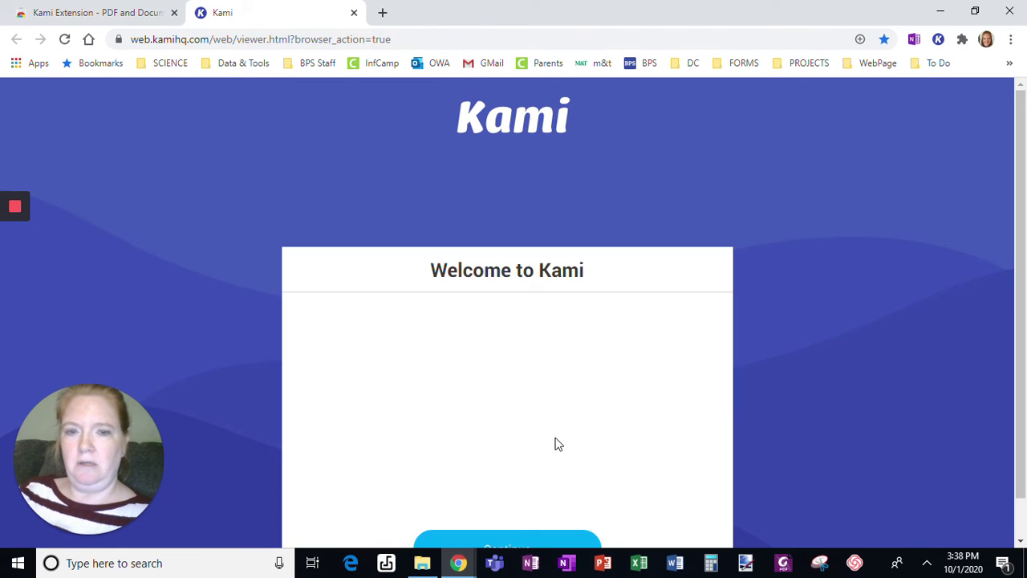
drag(1020, 306, 1019, 344)
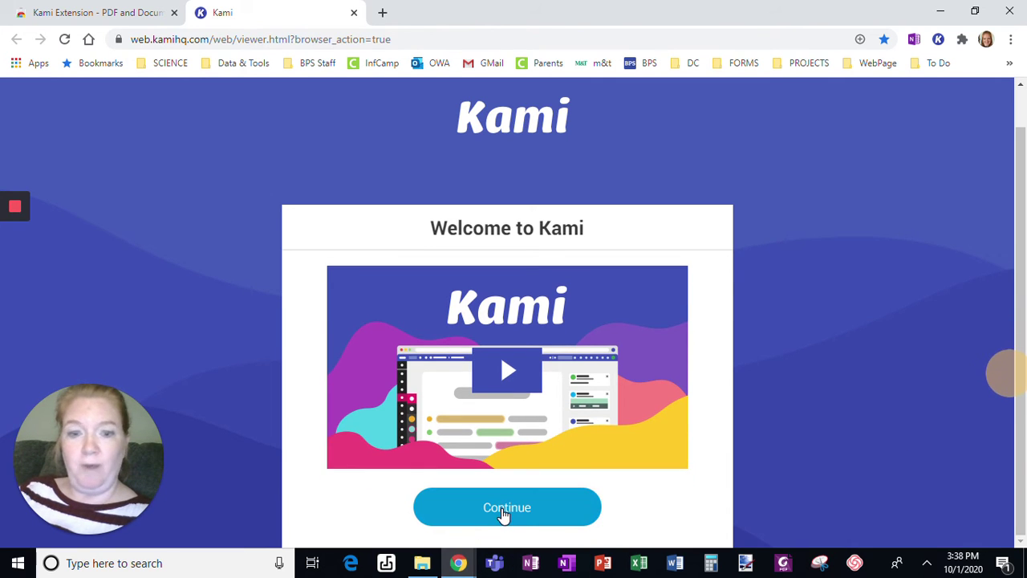
Continue to the dashboard, dismiss the verify-email notice, and log out of the account.
click(502, 514)
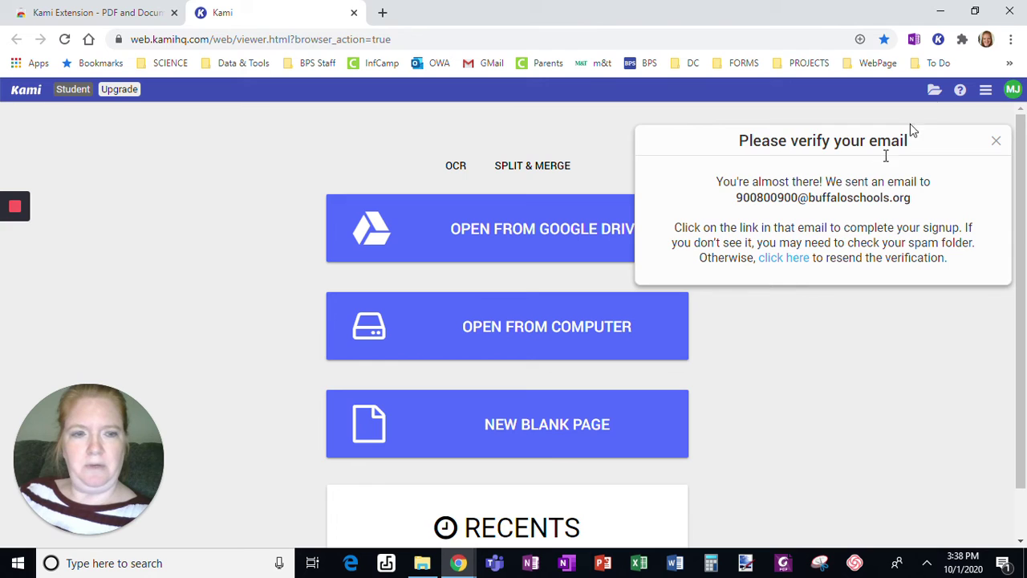
click(997, 143)
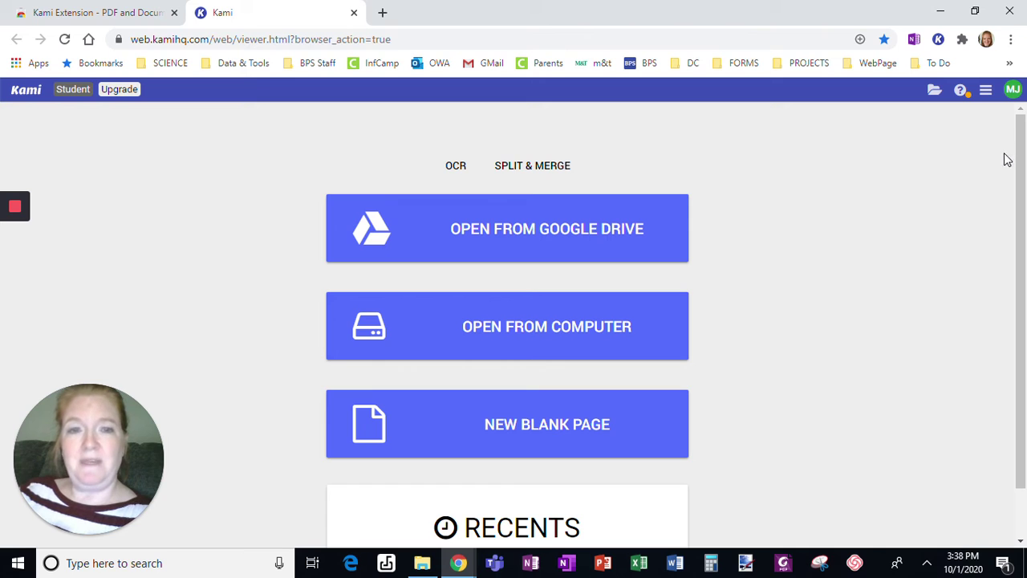
click(1013, 89)
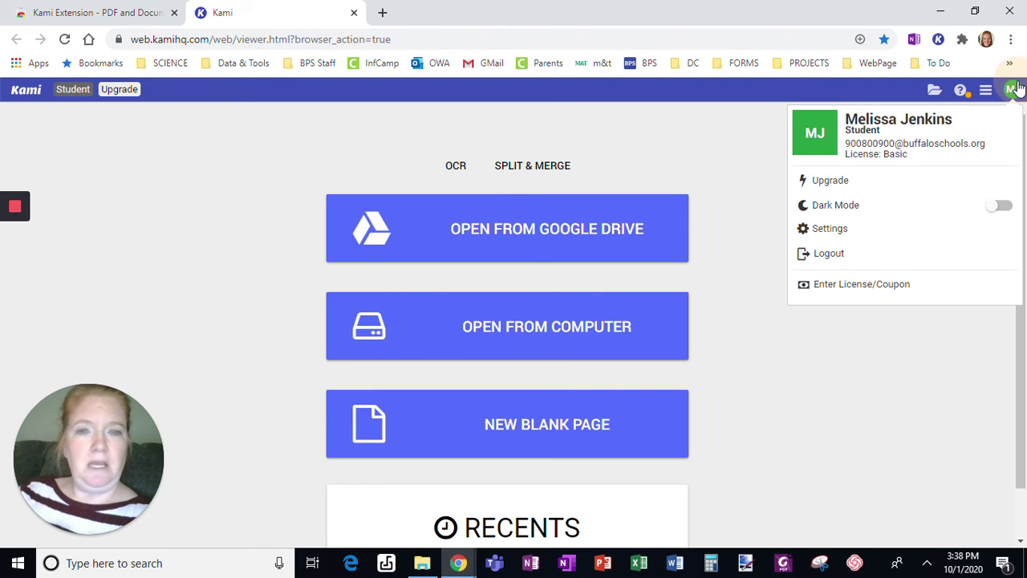
click(857, 255)
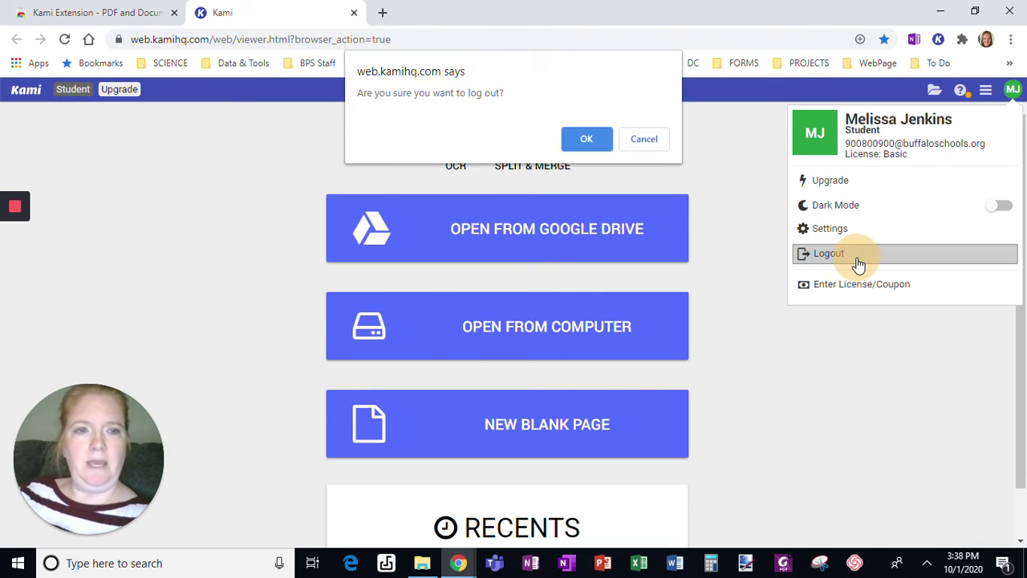
click(575, 139)
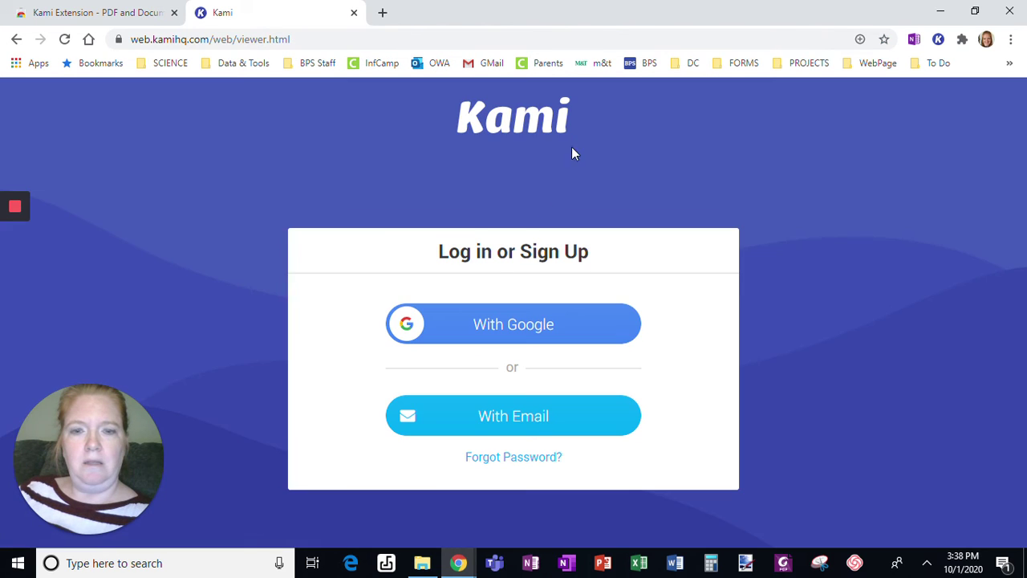
Sign in with a Google account and allow Kami access to it.
click(471, 331)
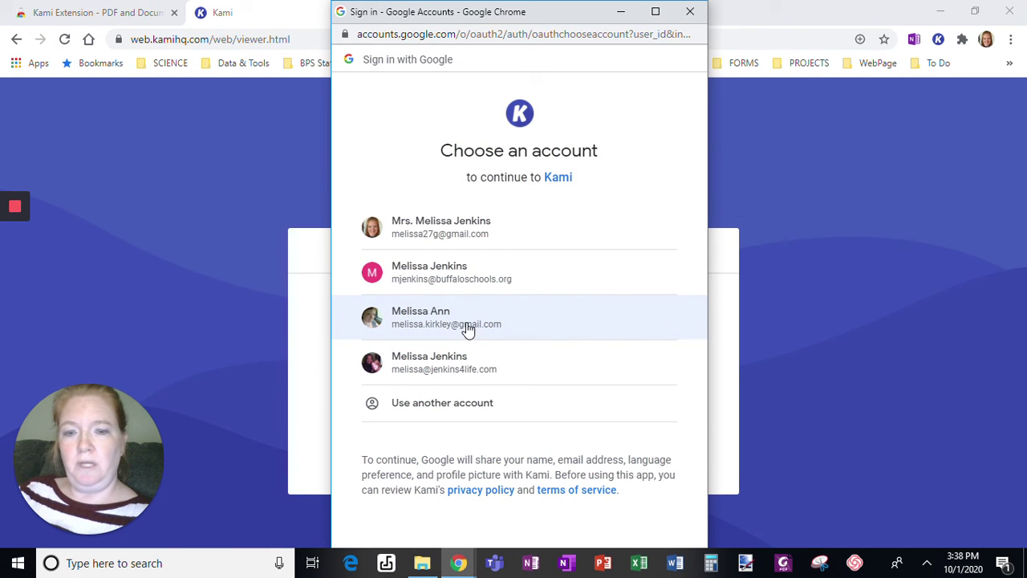
click(468, 329)
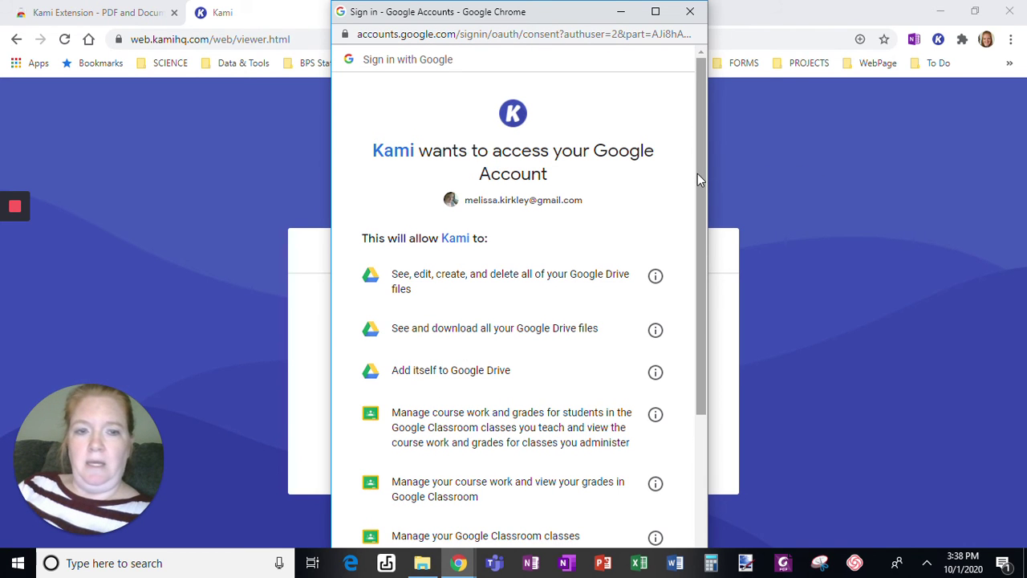
drag(696, 173, 684, 312)
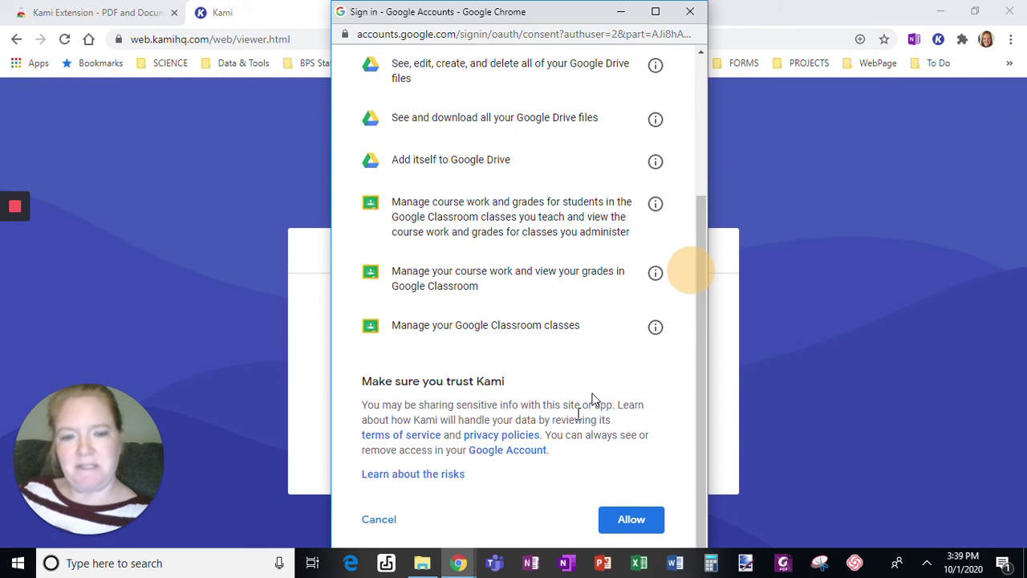
click(630, 532)
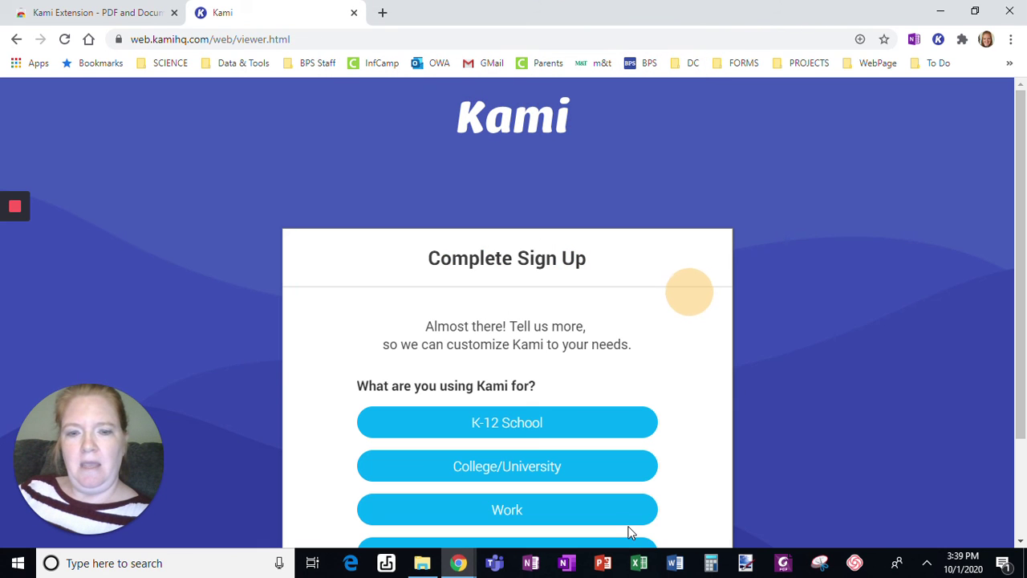
Choose K-12 School and Student, finish, and continue past the welcome screen.
drag(1024, 274, 1024, 366)
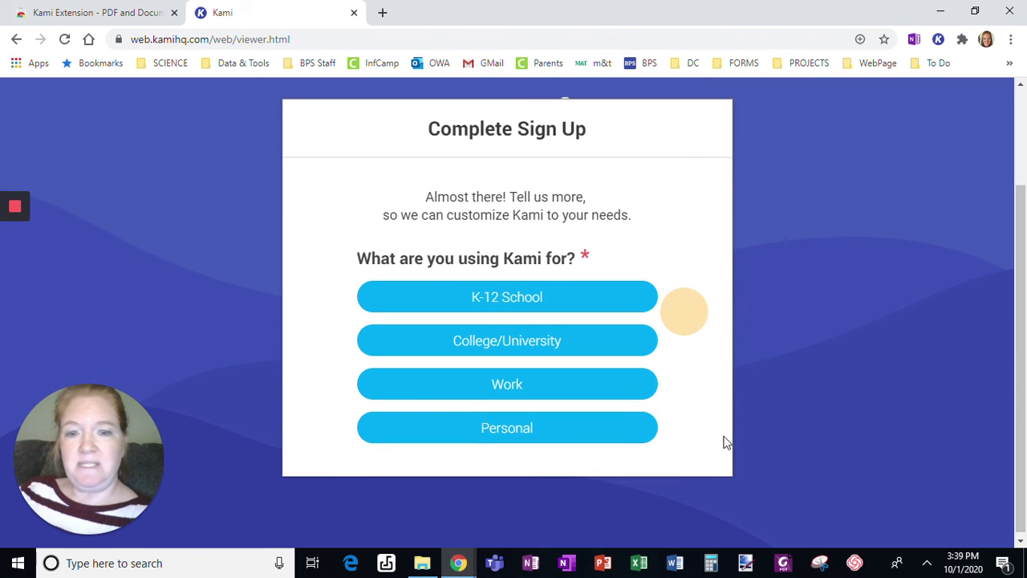
click(522, 310)
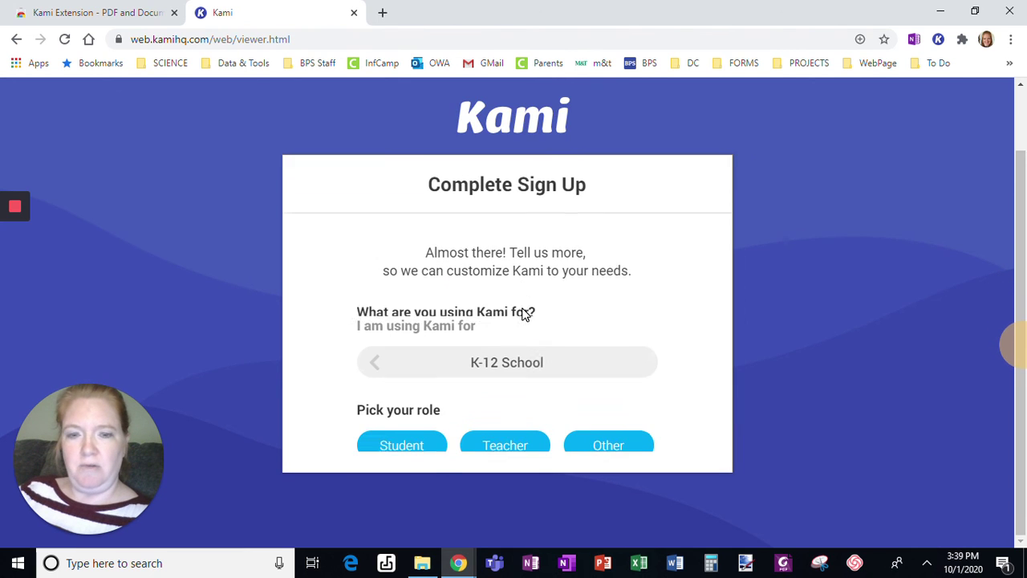
click(394, 431)
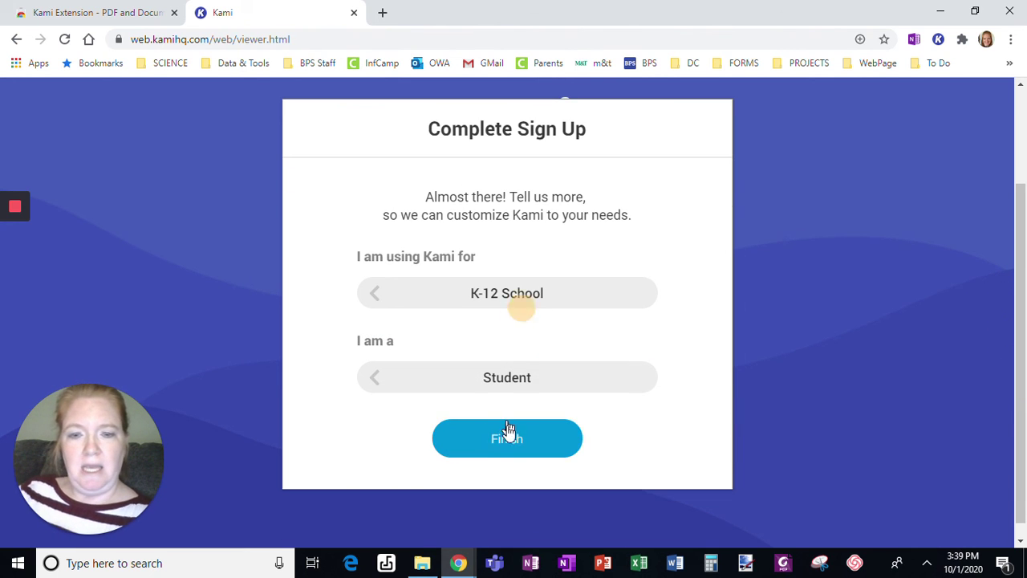
click(508, 440)
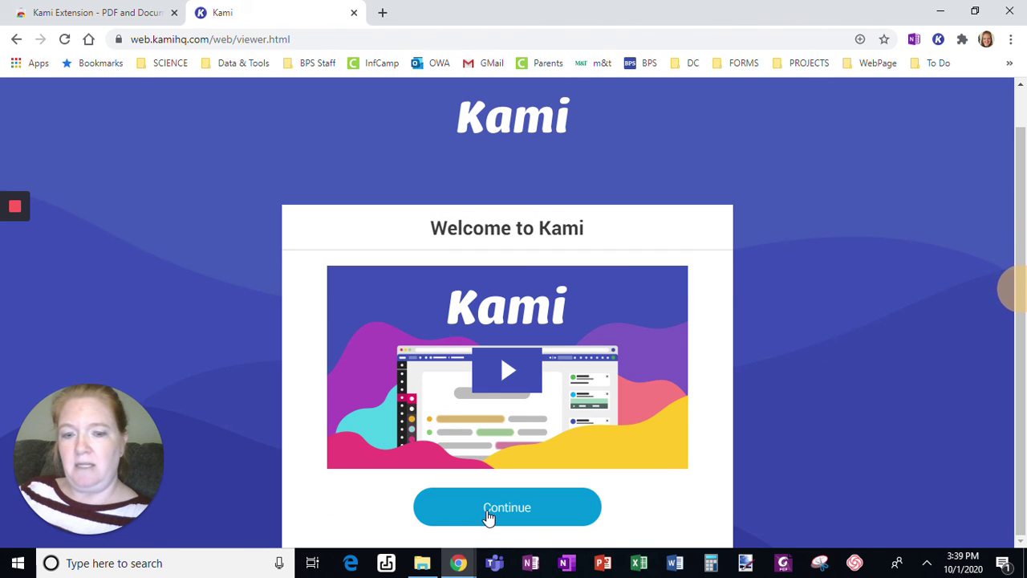
click(489, 516)
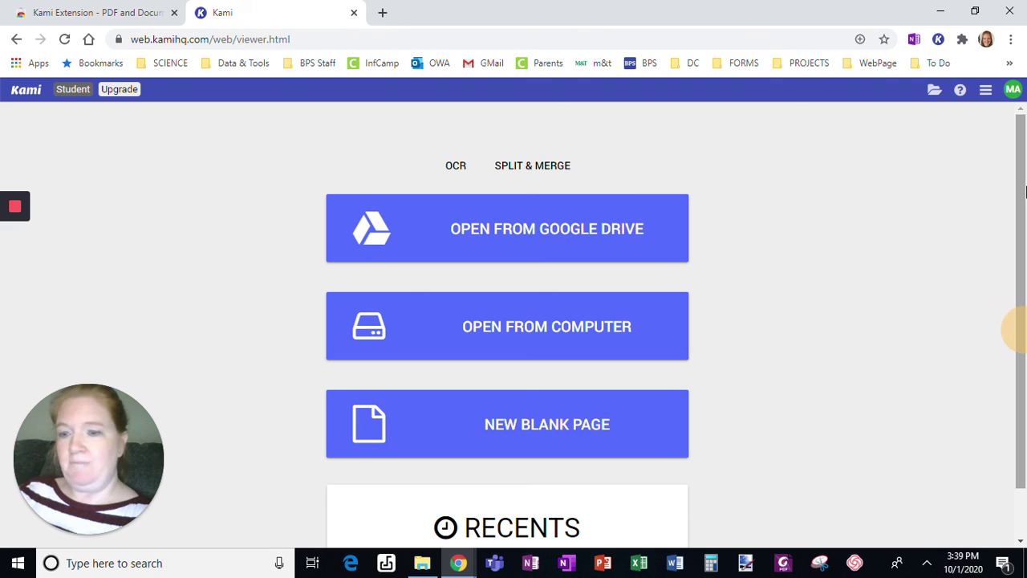